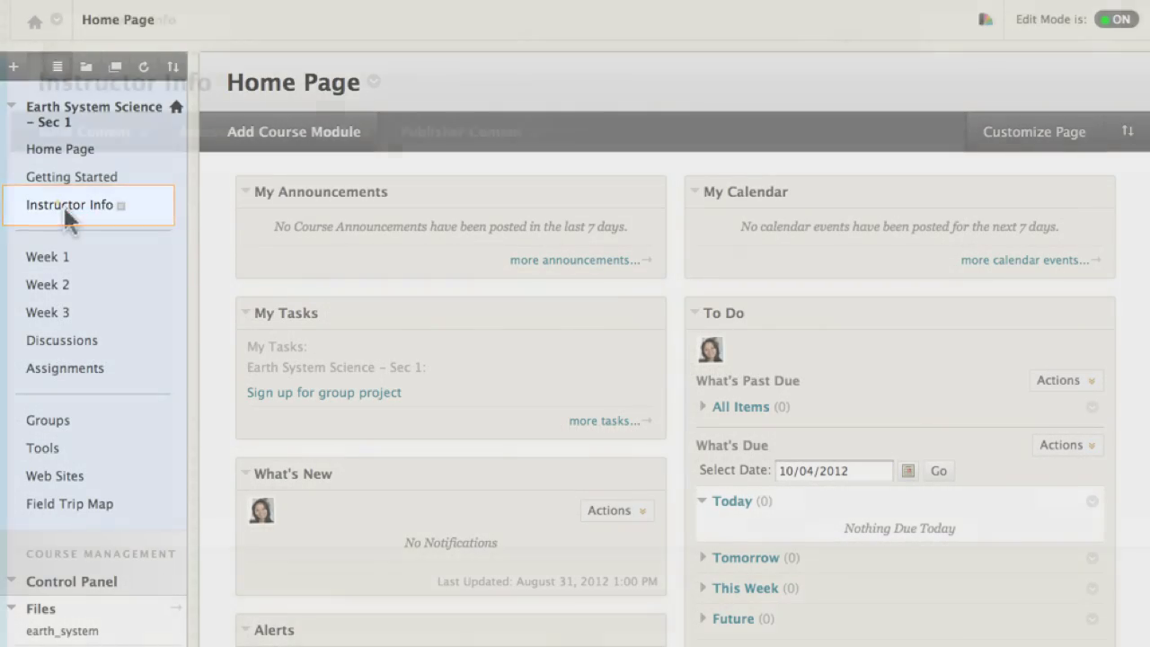
# Step: In Instructor Info, begin a new content item called 'Meet Your Instructor'
pyautogui.click(63, 204)
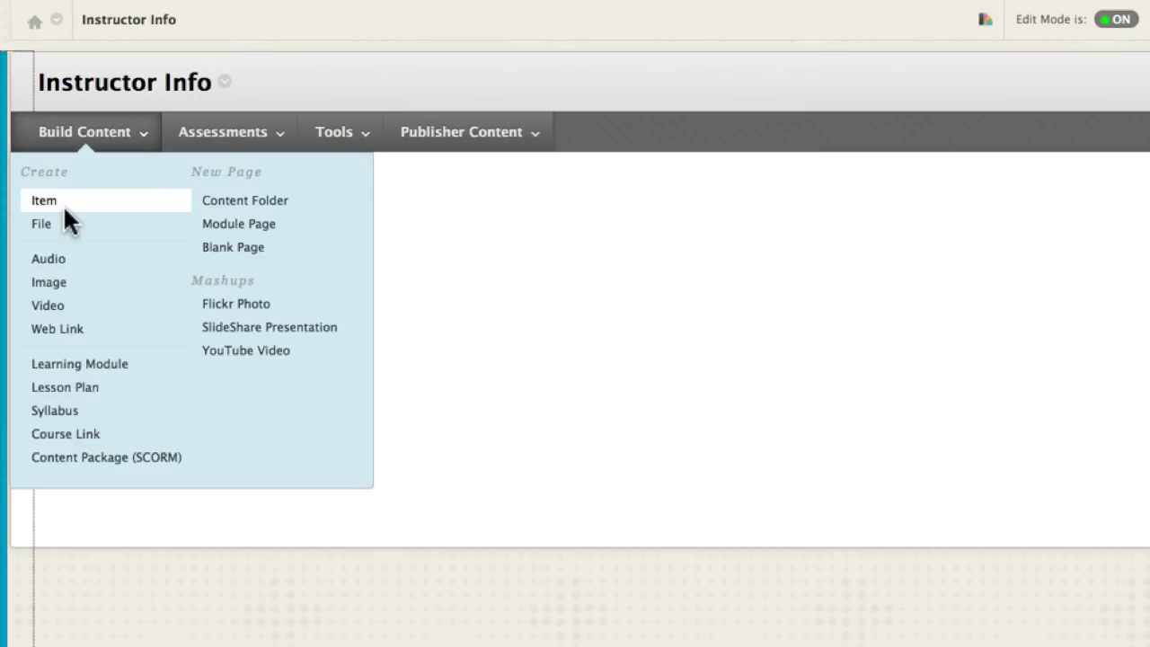
pyautogui.click(63, 204)
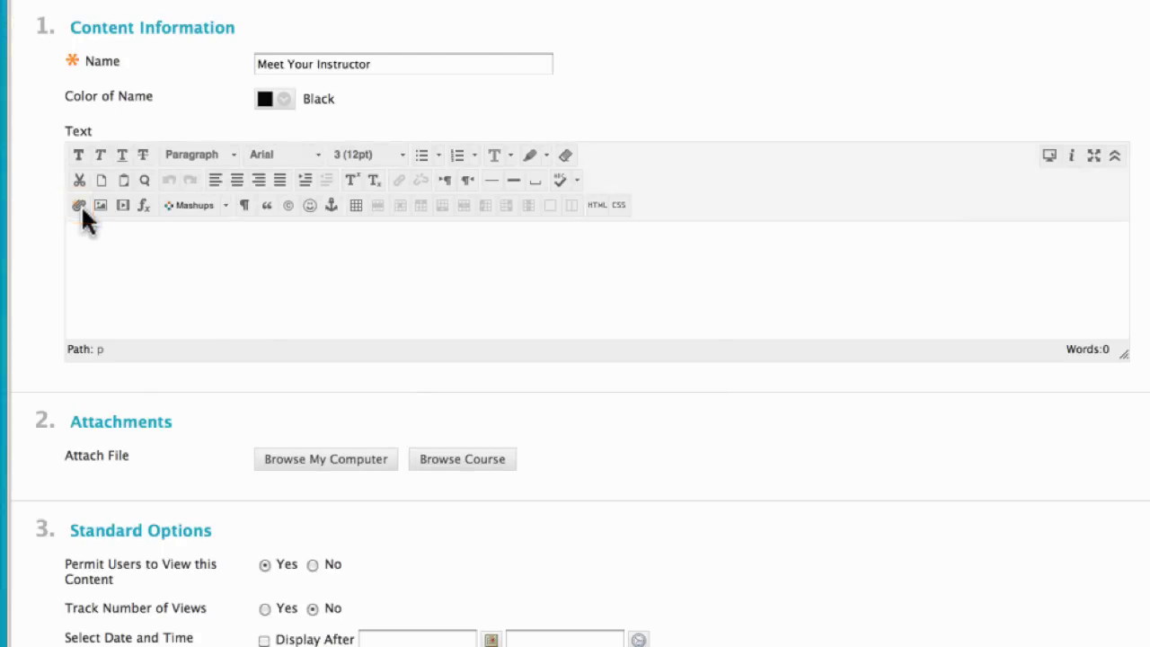
# Step: Insert a link in the item text to the course file about_me.docx
pyautogui.click(80, 207)
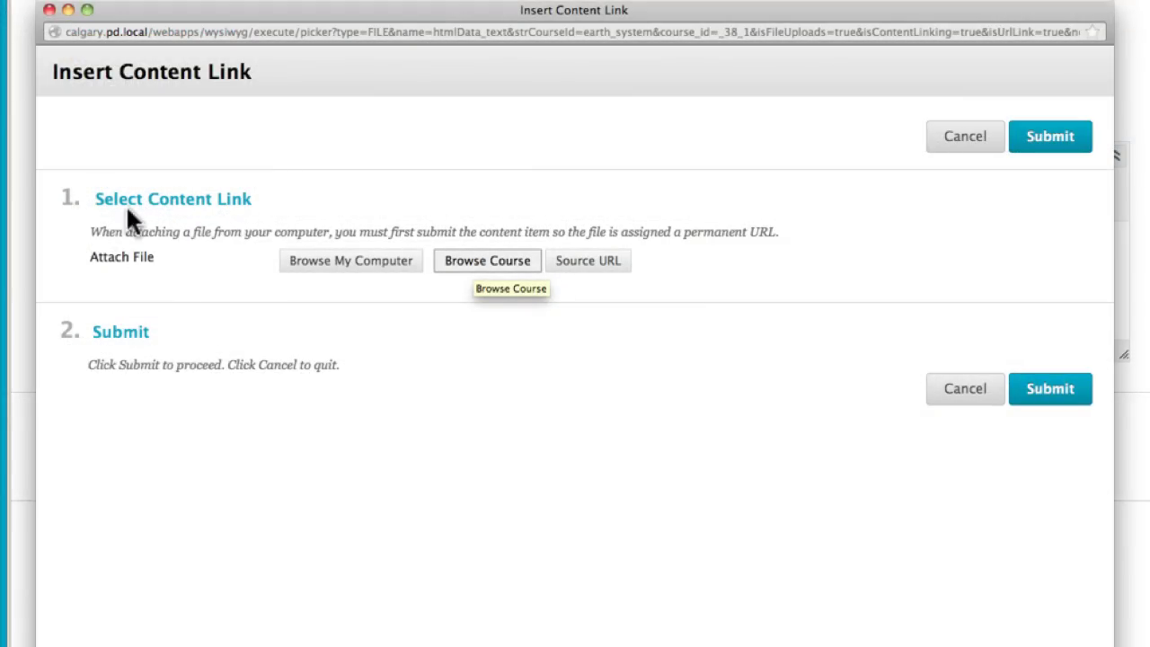
pyautogui.click(477, 266)
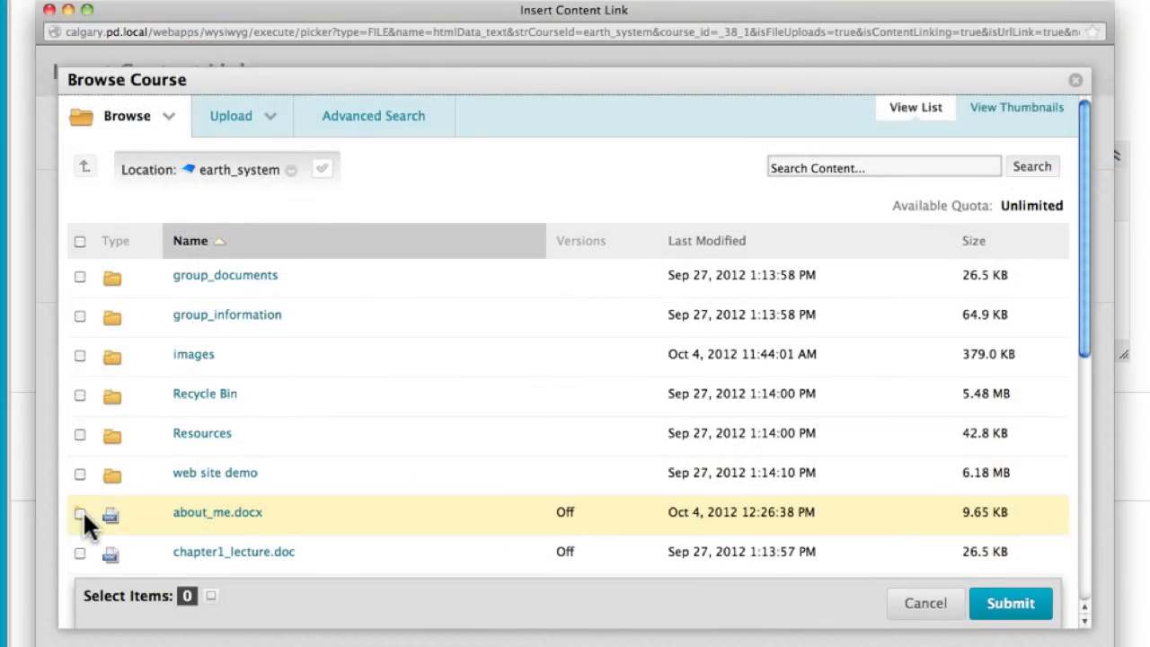
pyautogui.click(80, 513)
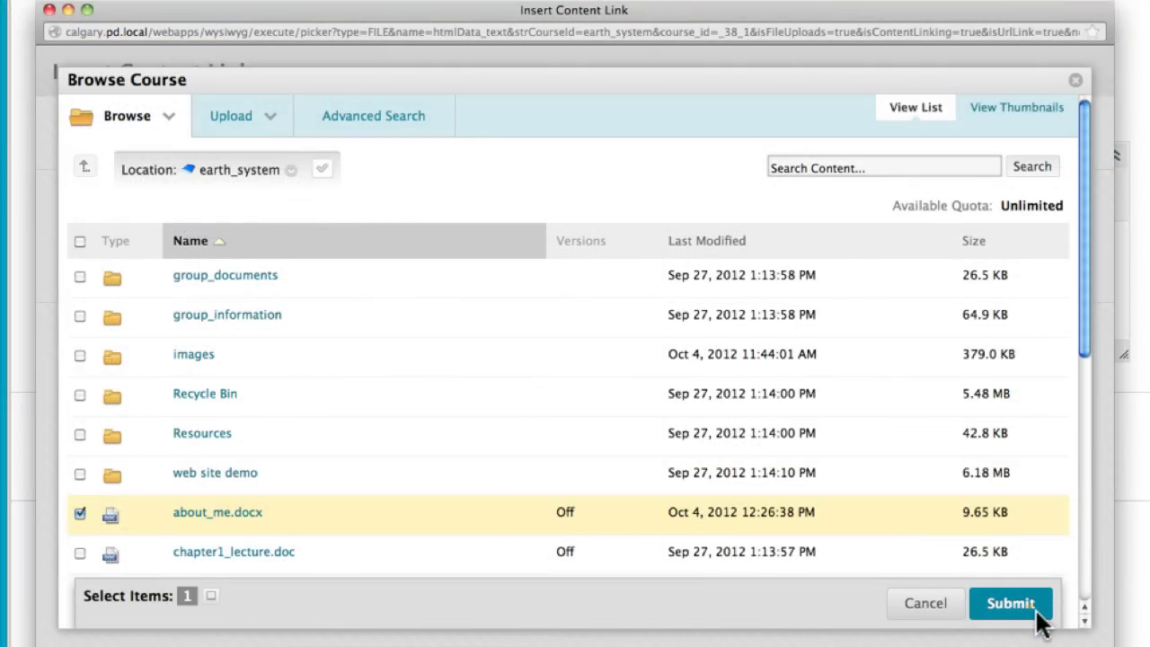
pyautogui.click(1011, 603)
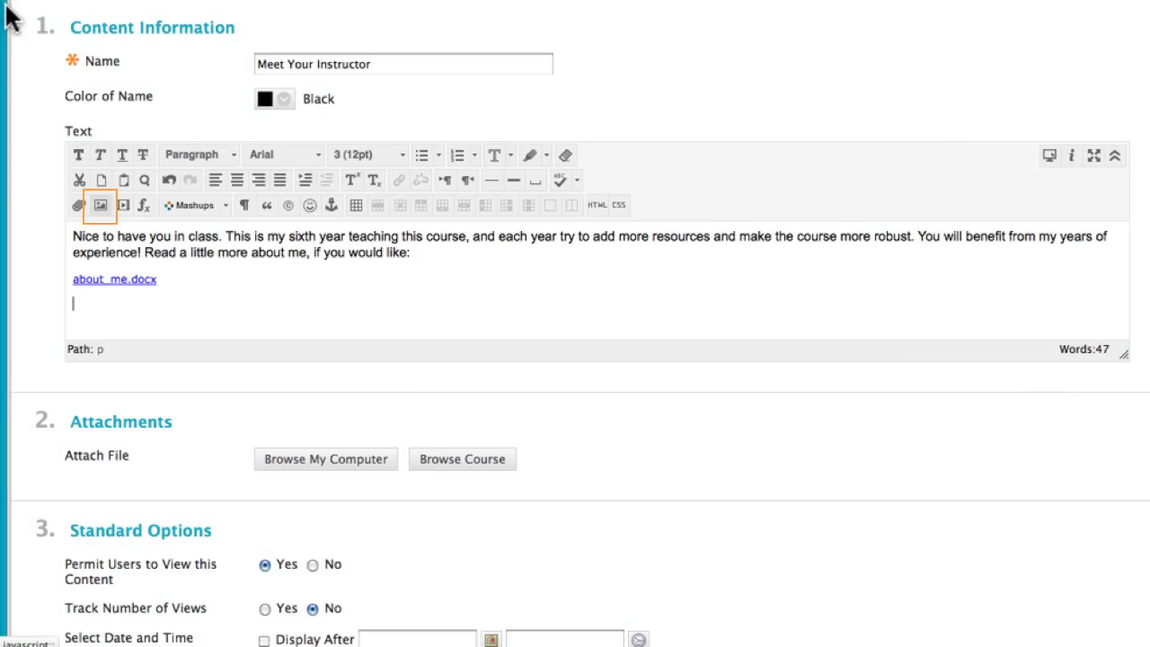
# Step: Embed headshot.png from course files with the description 'image of your instructor'
pyautogui.click(102, 206)
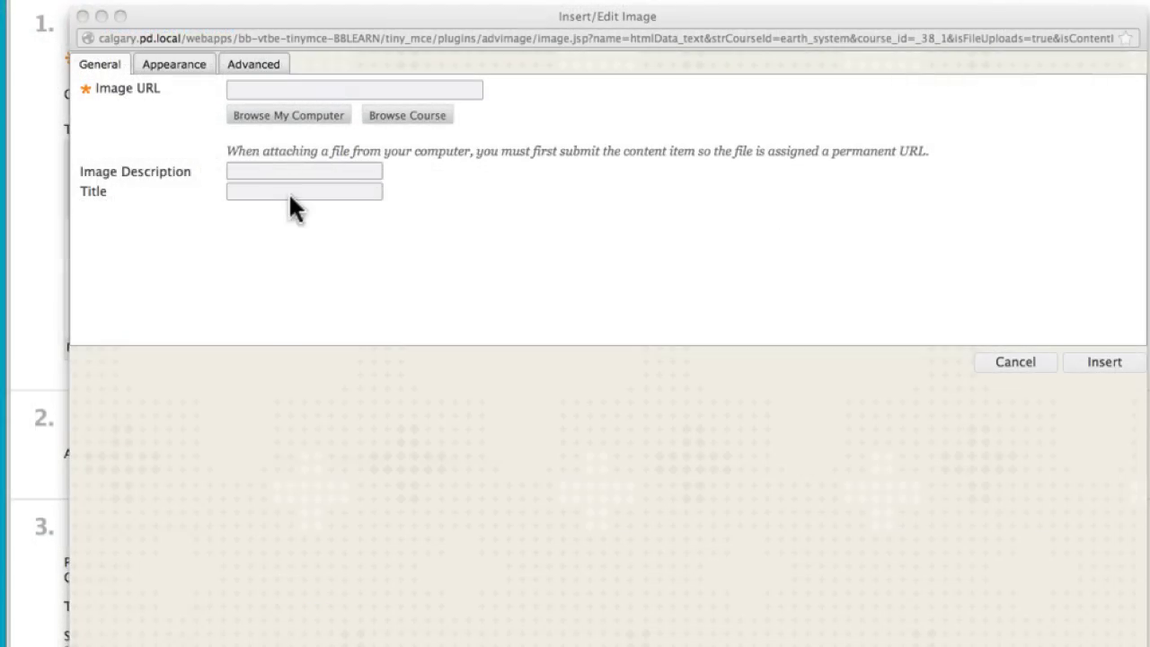
pyautogui.click(441, 124)
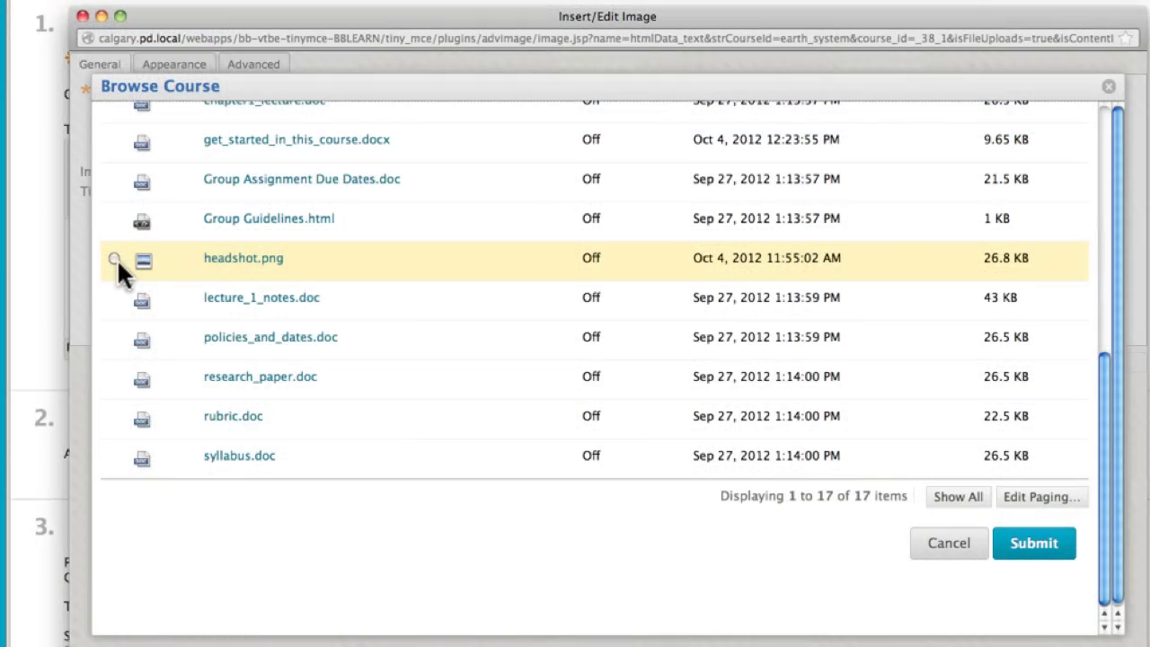
pyautogui.click(115, 259)
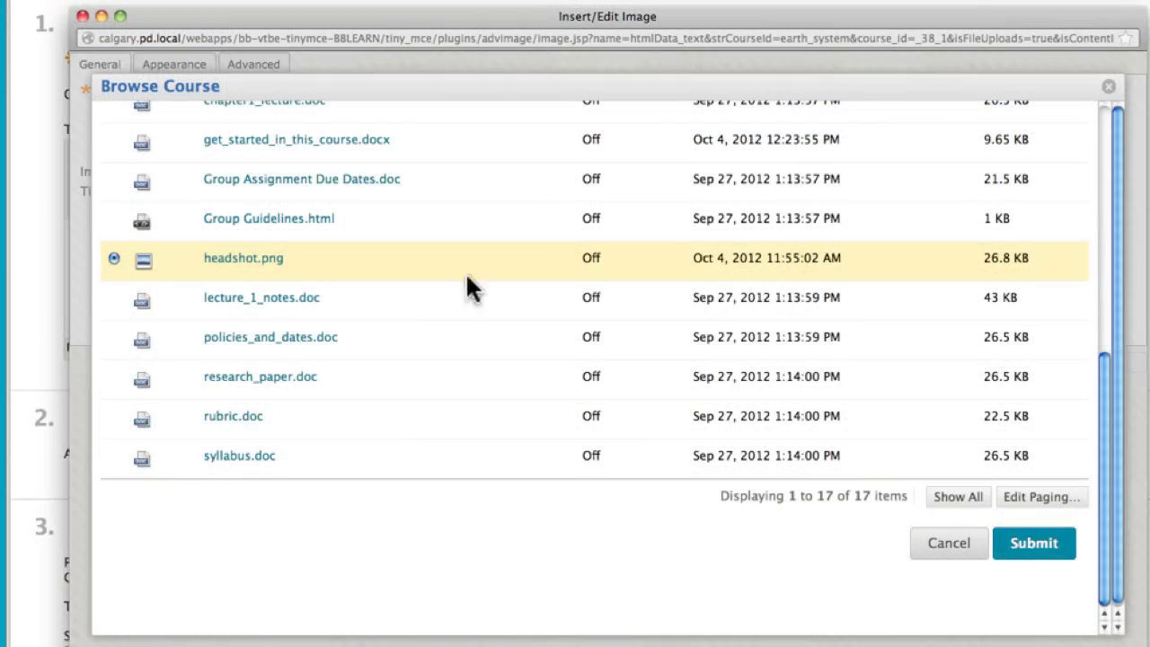
pyautogui.click(1004, 558)
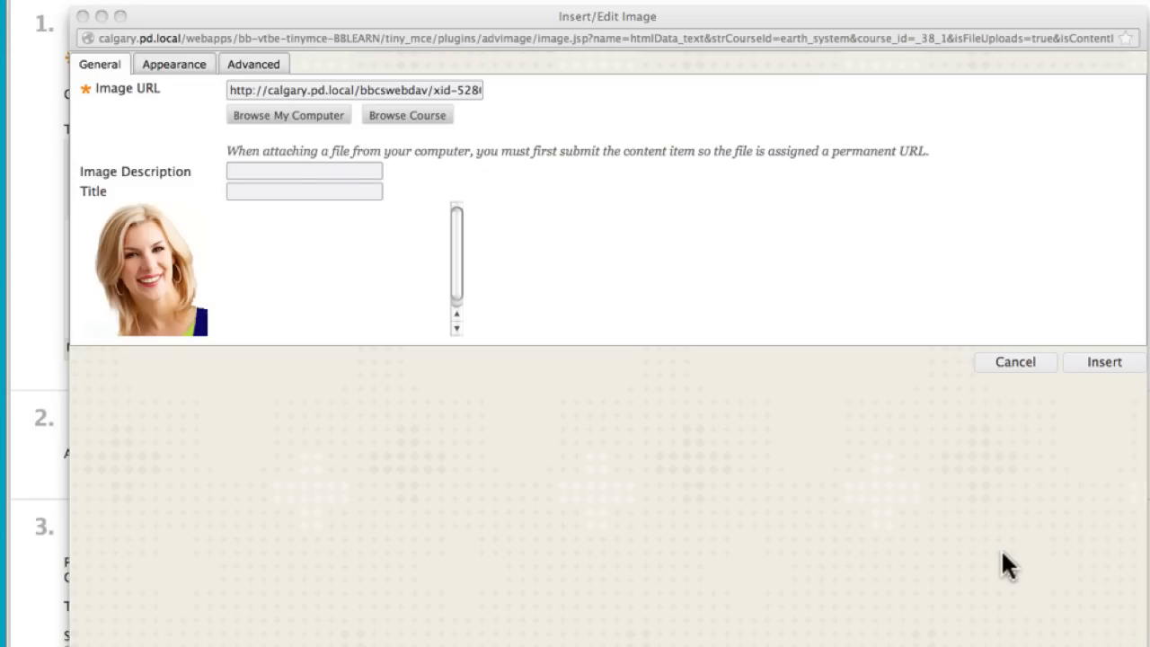
pyautogui.click(279, 170)
pyautogui.write('image of your instructor')
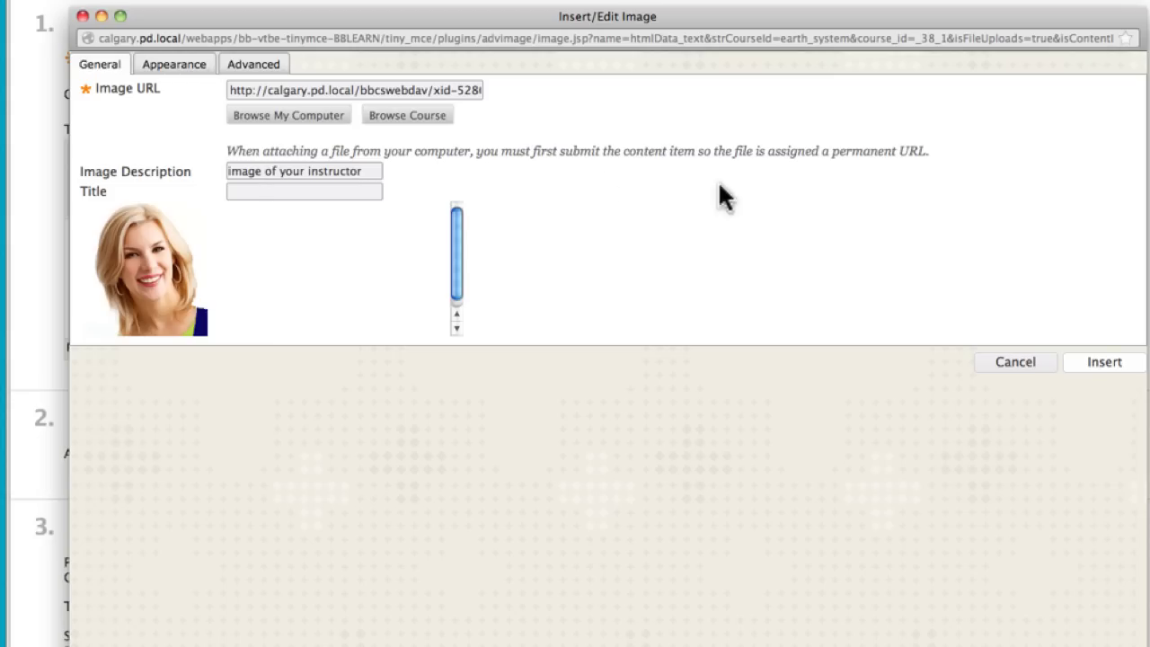
pyautogui.click(1104, 362)
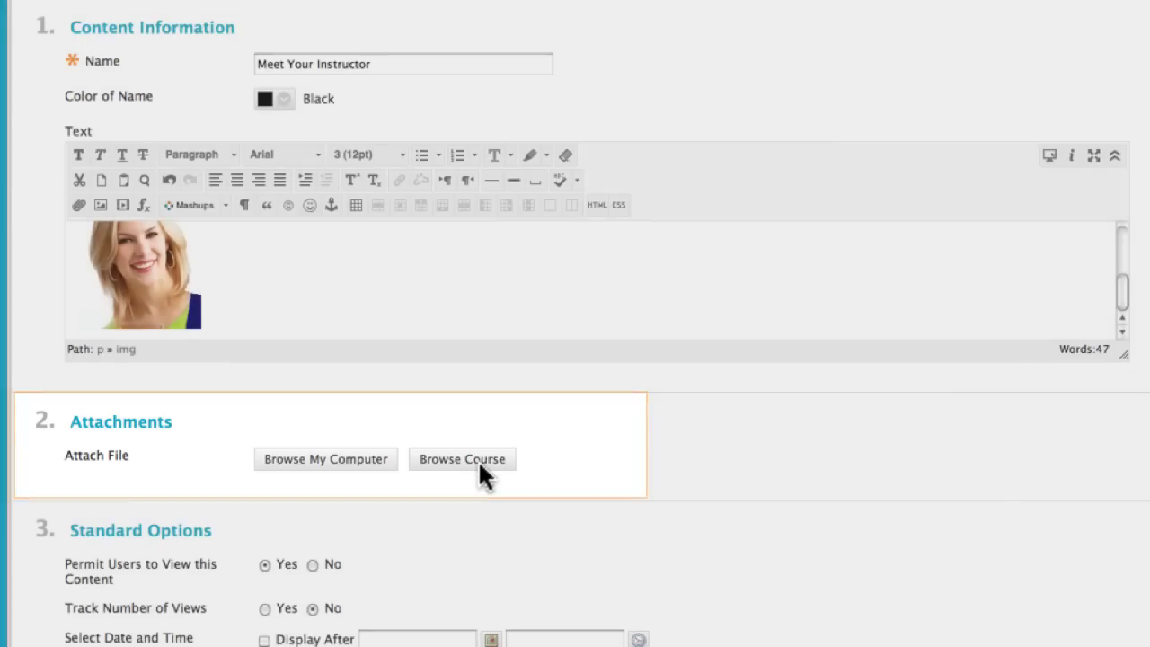
# Step: Attach get_started_in_this_course.docx and headshot.png from the course files
pyautogui.click(479, 459)
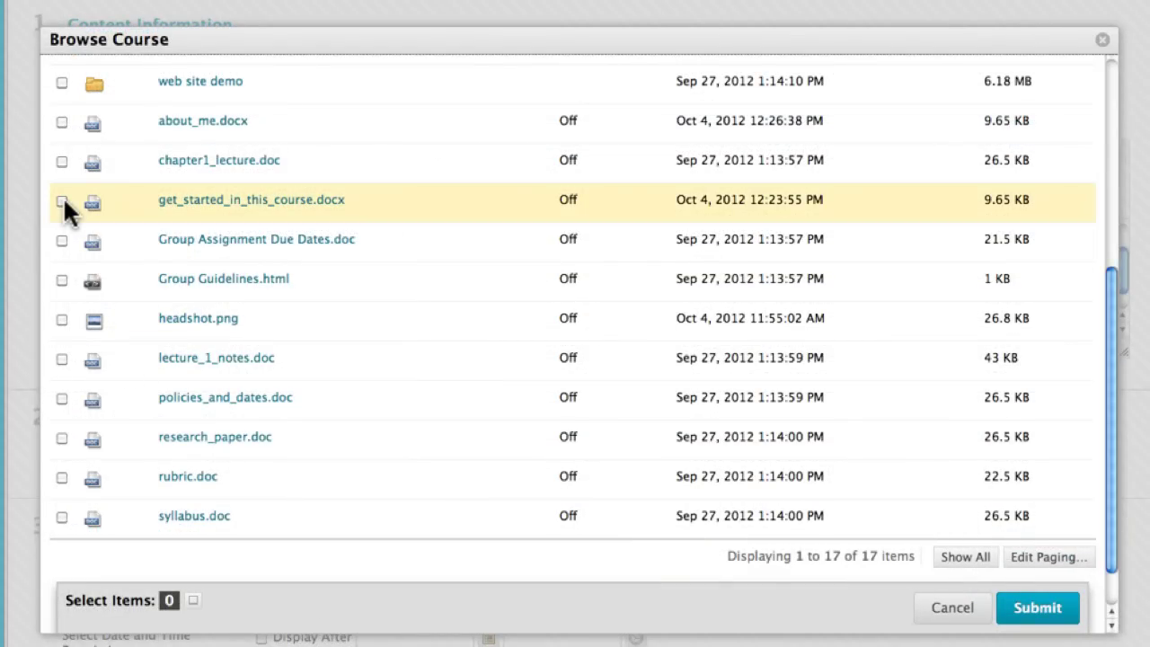
pyautogui.click(62, 199)
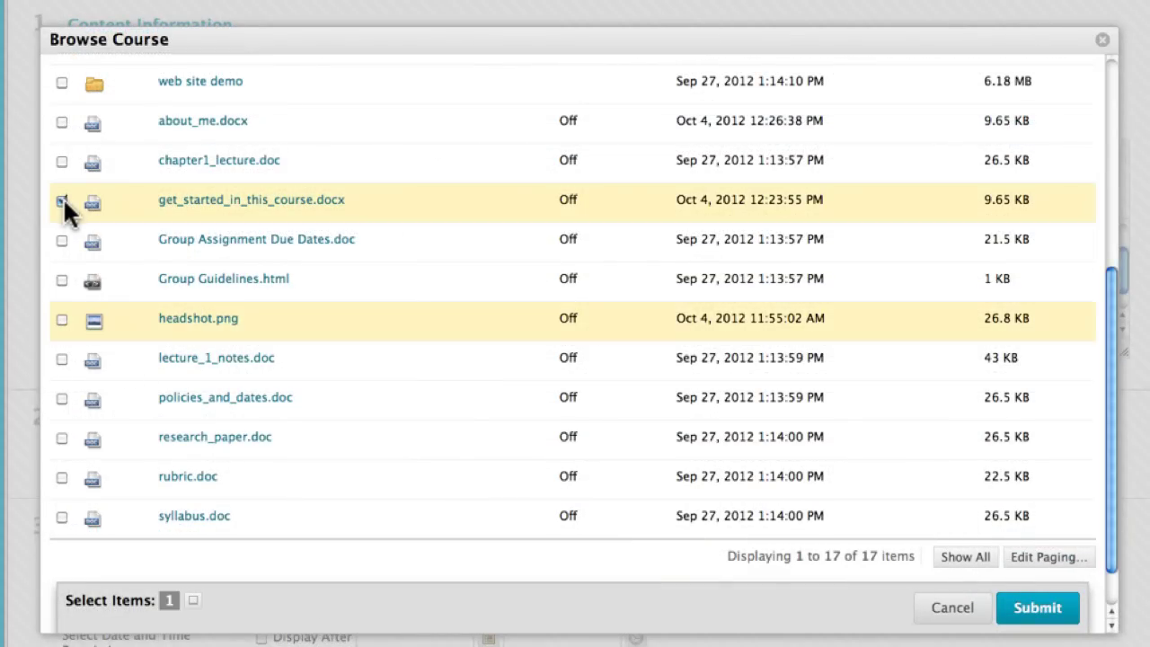
pyautogui.click(62, 319)
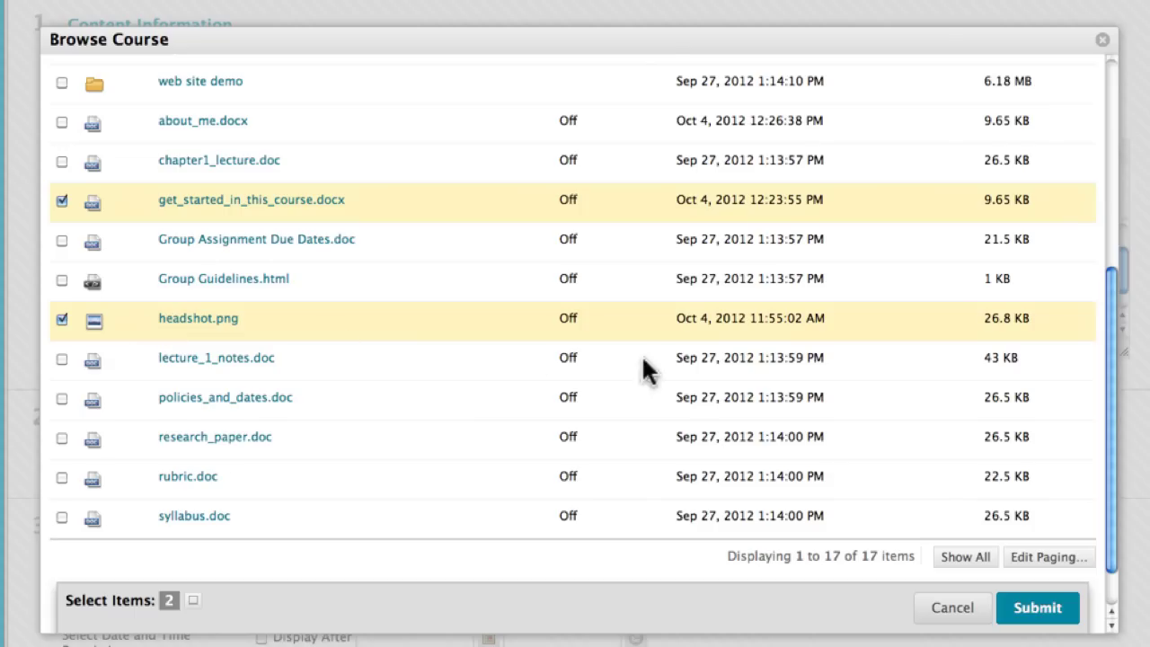
pyautogui.click(1059, 613)
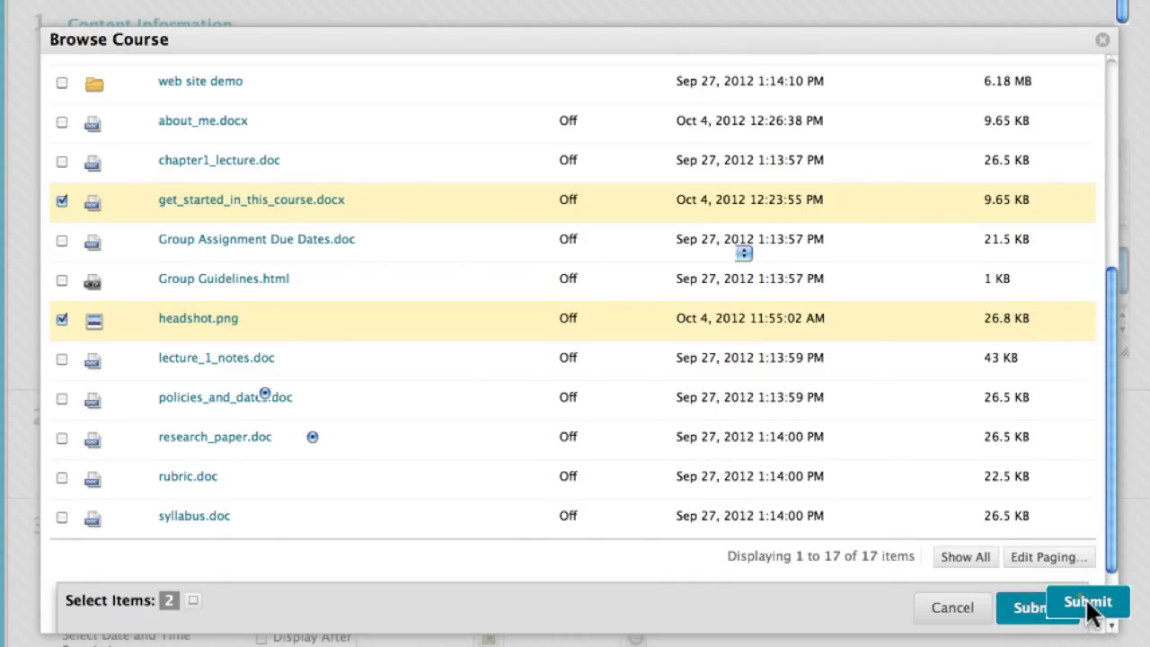
# Step: Submit the Meet Your Instructor item and turn Edit Mode off to preview it
pyautogui.click(1087, 609)
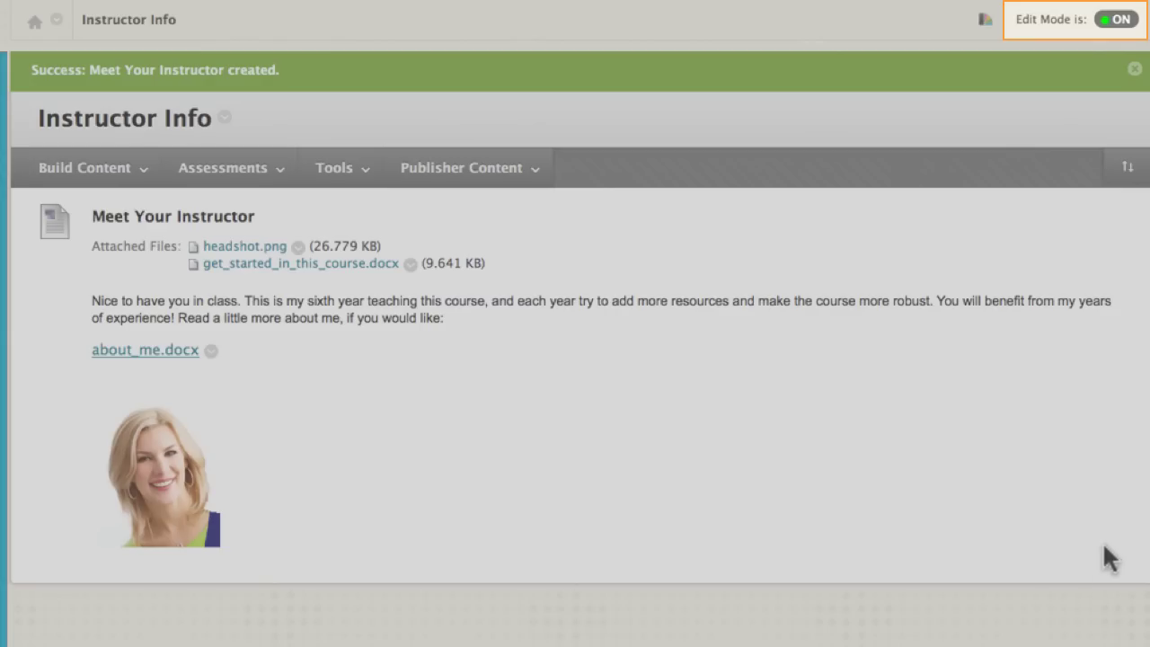
pyautogui.click(1121, 21)
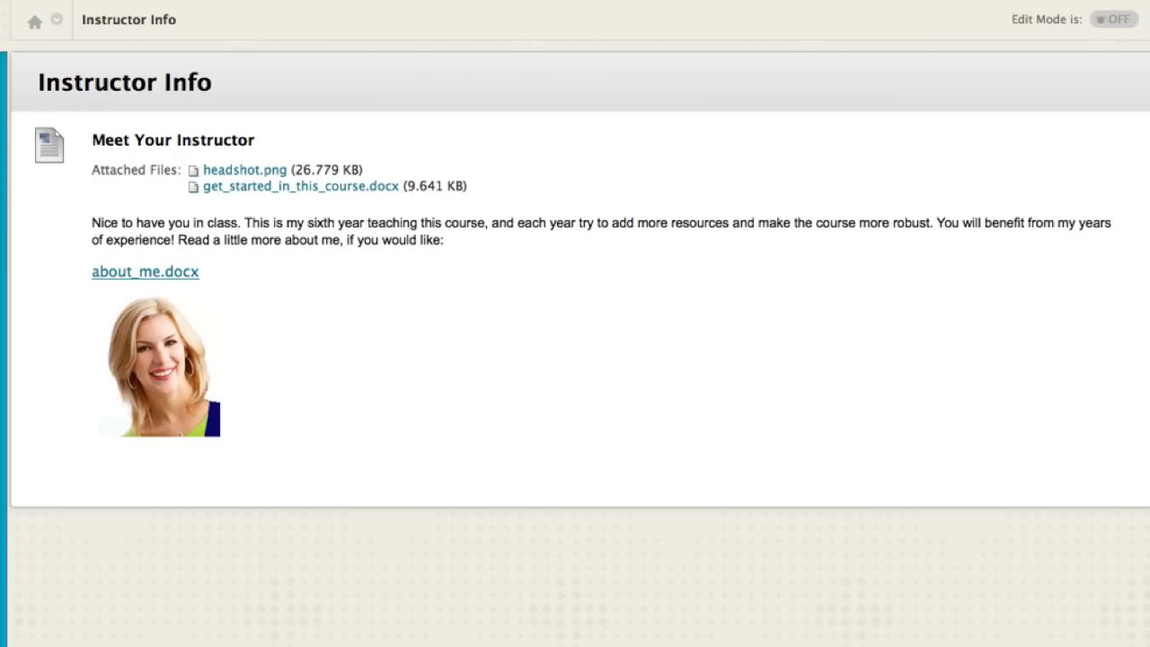